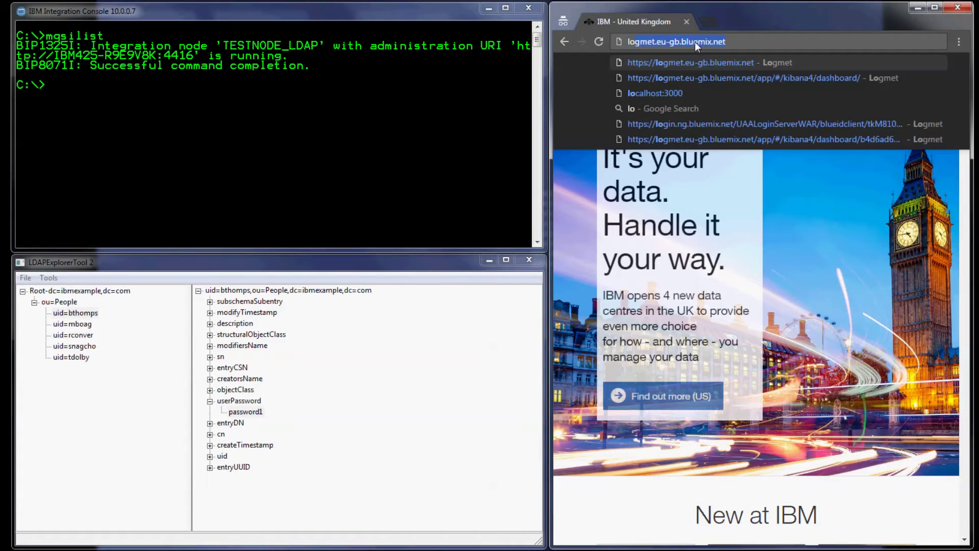
Load the TESTNODE_LDAP web admin page at localhost:4416 in Chrome
text(st)
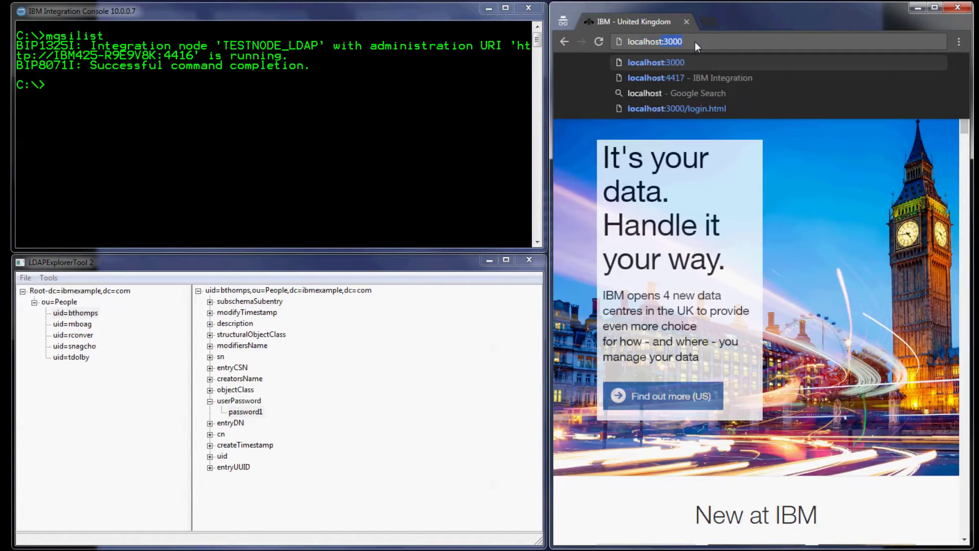
text(:441)
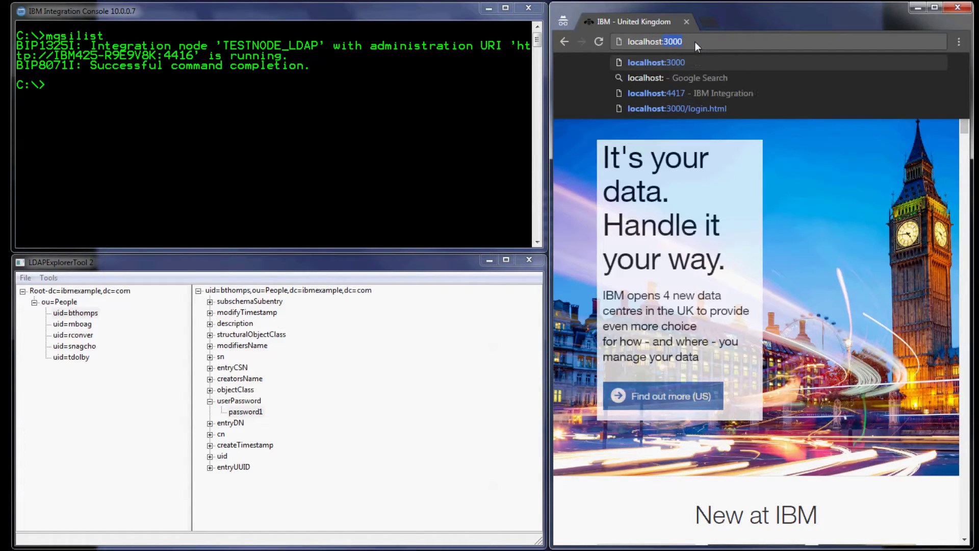
text(6)
key(Return)
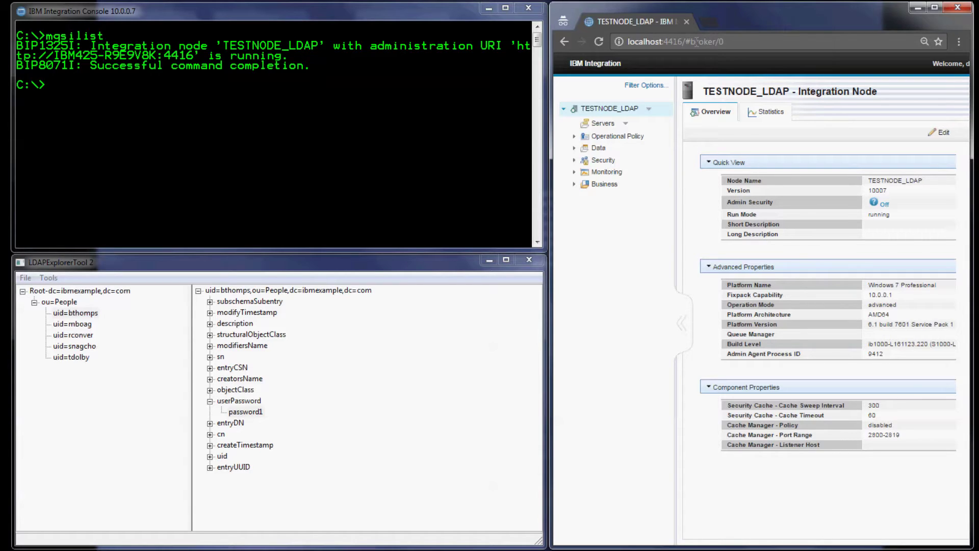
click(319, 132)
Stop integration node TESTNODE_LDAP with mqsistop
text(mqs)
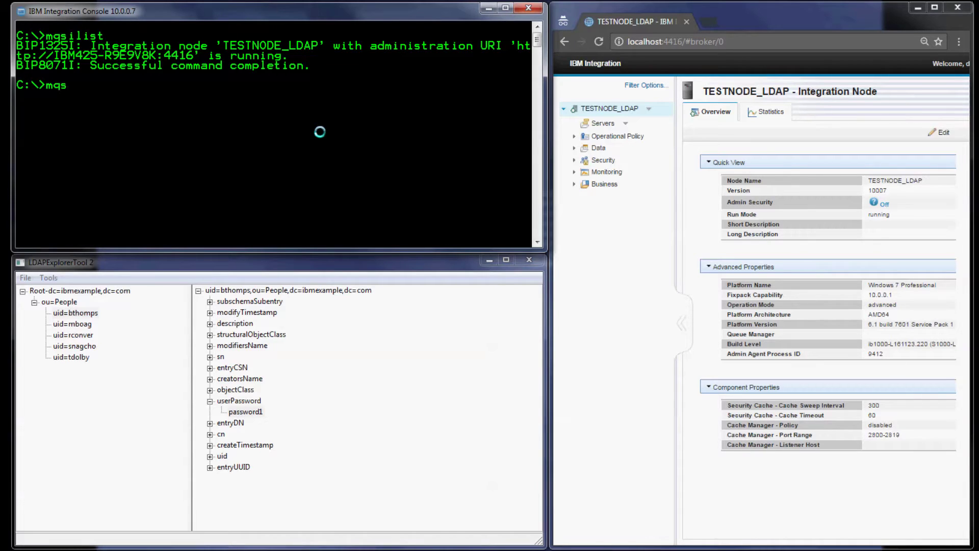
text(istop TESTNODE_)
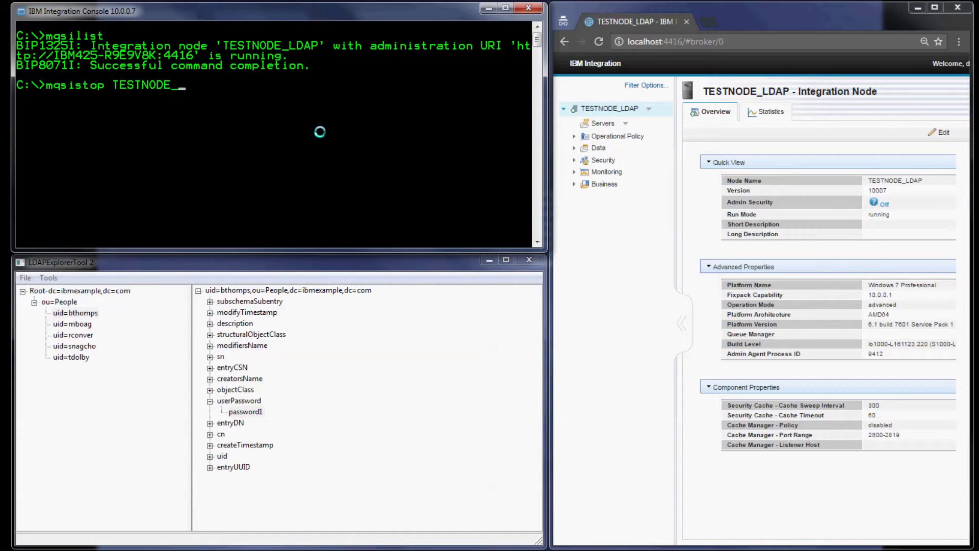
text(LDAP)
key(Return)
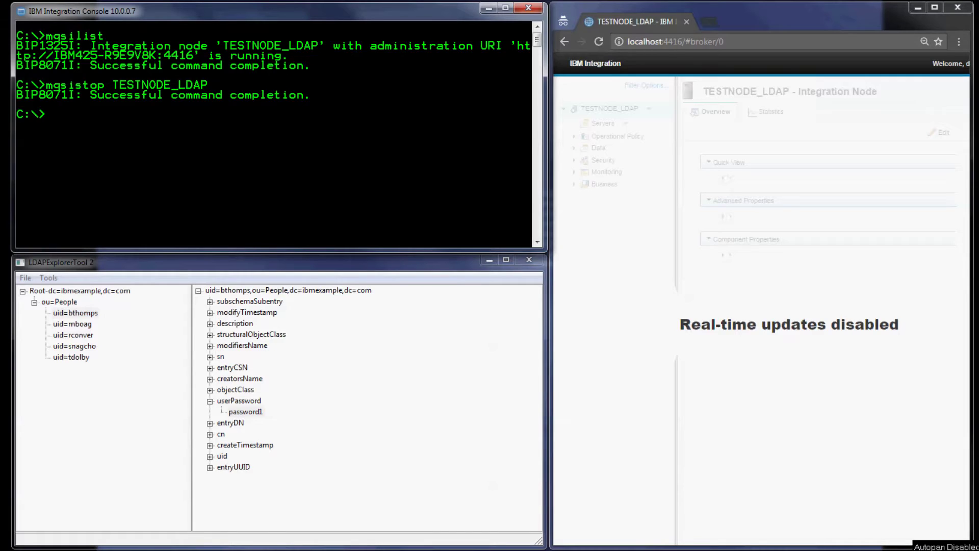
Make TESTNODE_LDAP admin security active in file mode, then start the node again
text(mqsichangeauthmode TE)
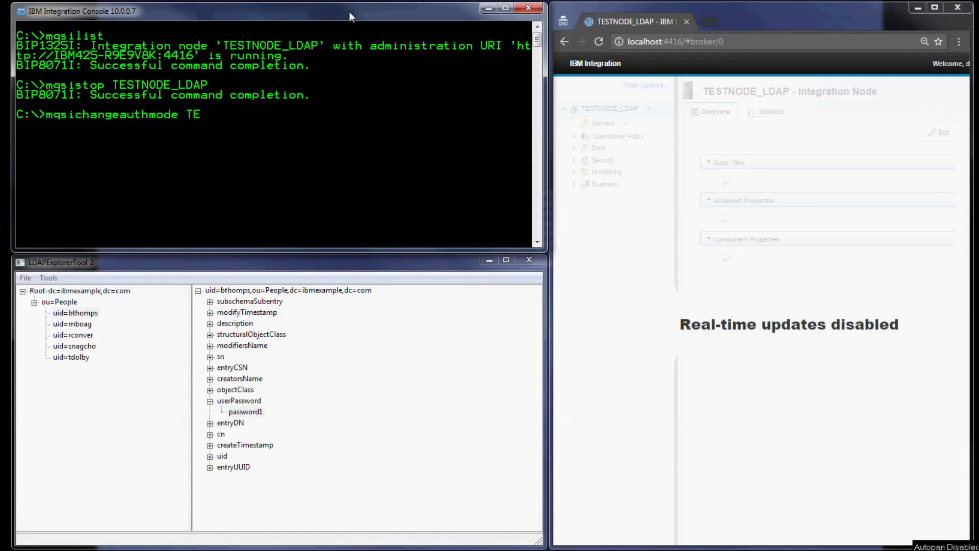
text(STNODE_LDAP)
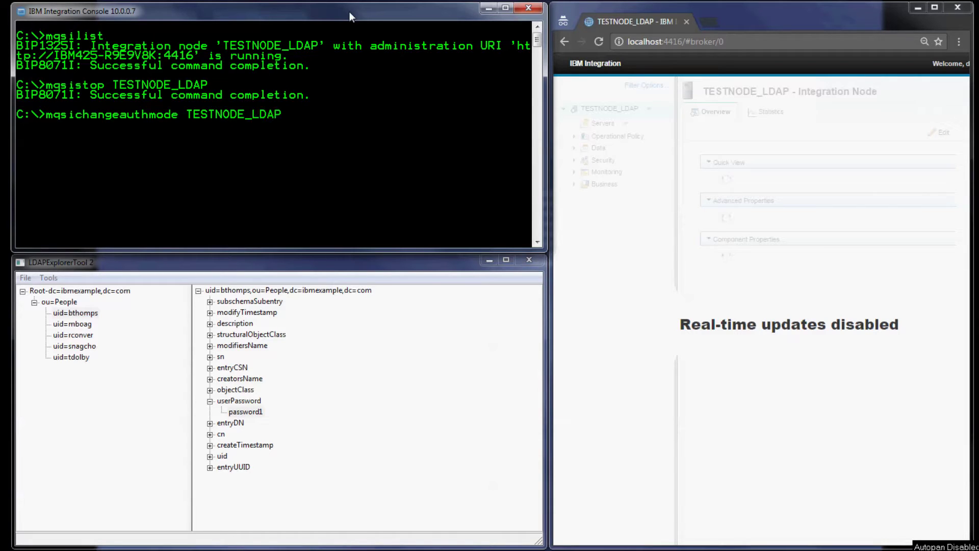
text( -s active -m file)
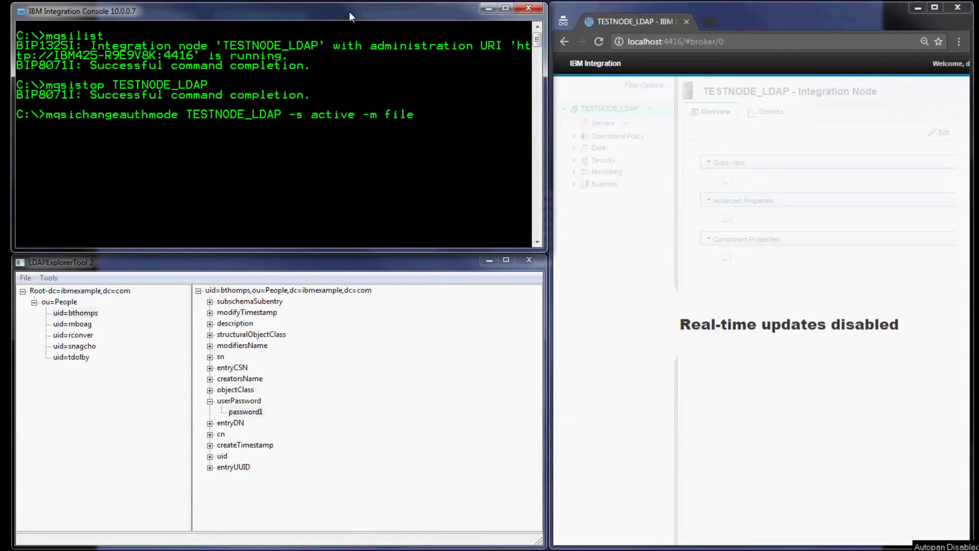
key(Return)
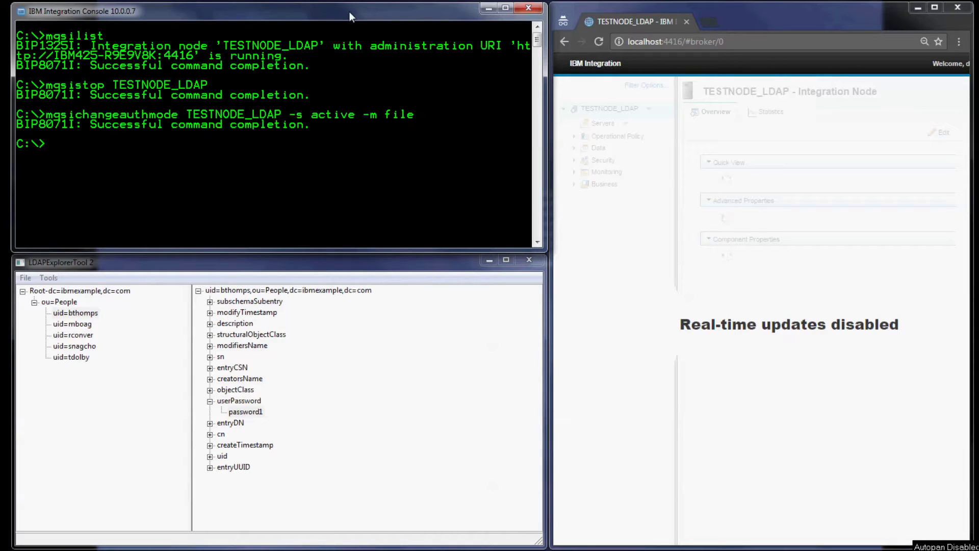
text(mqsistart TESTNODE_)
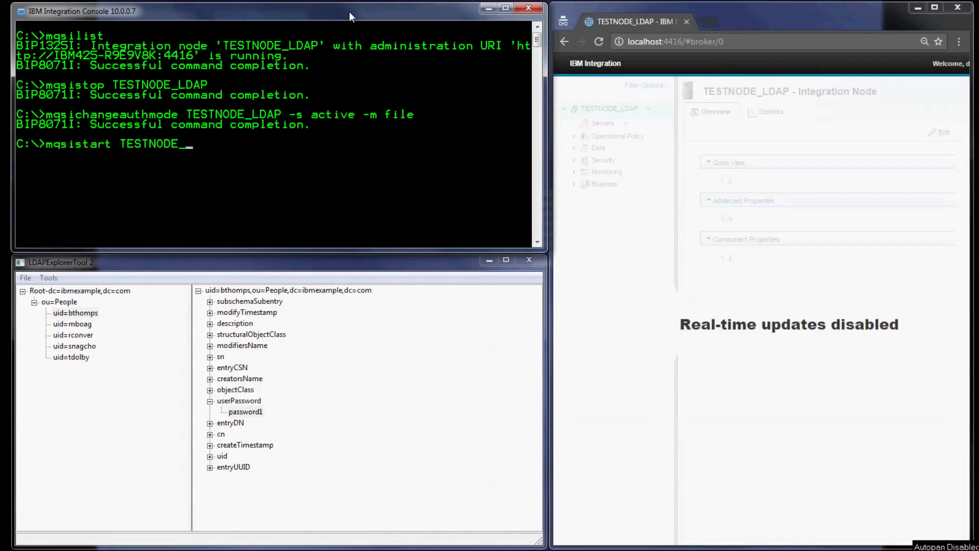
text(LDAP)
key(Return)
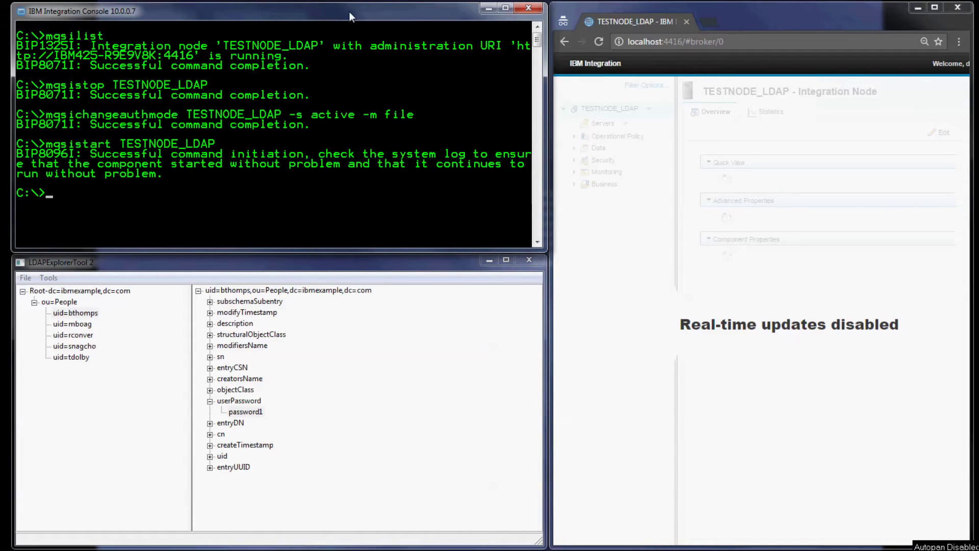
Reload the web UI and try signing in with dummy credentials
click(745, 42)
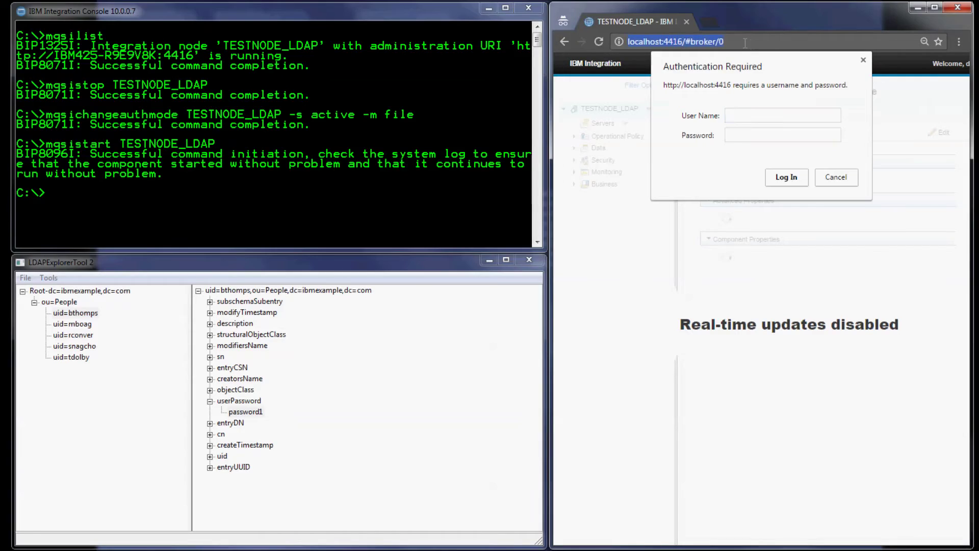
key(Escape)
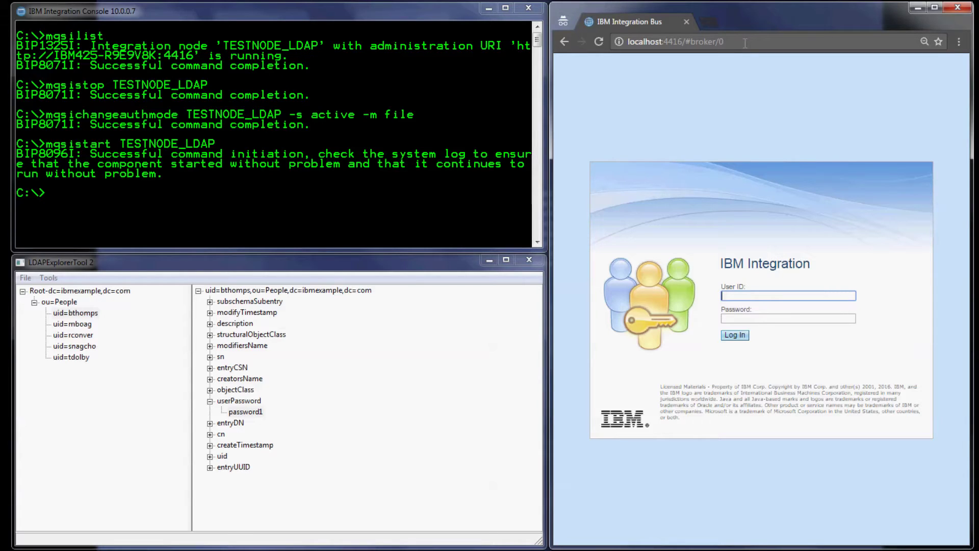
text(bbbb)
key(Tab)
text(bbbb)
key(Return)
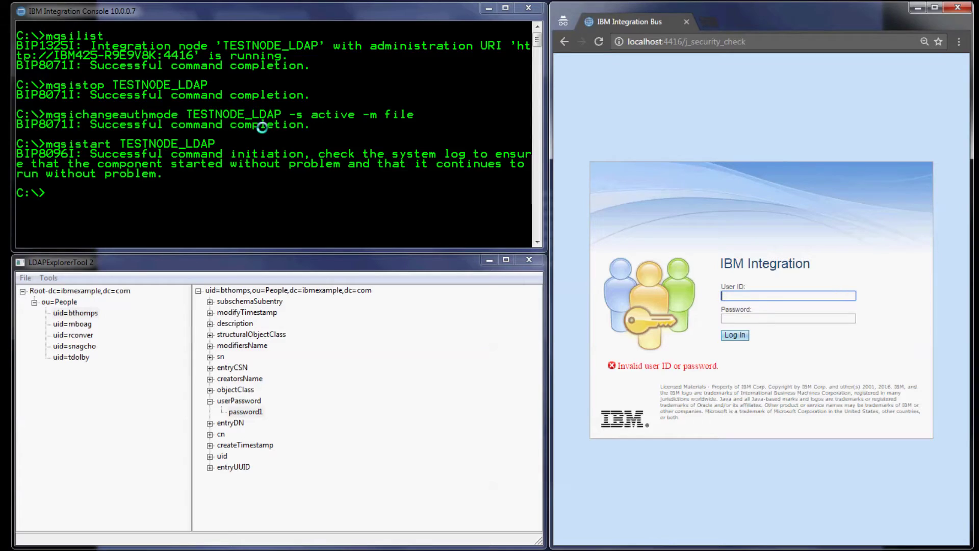
Clear the Integration Console screen with cls
click(262, 127)
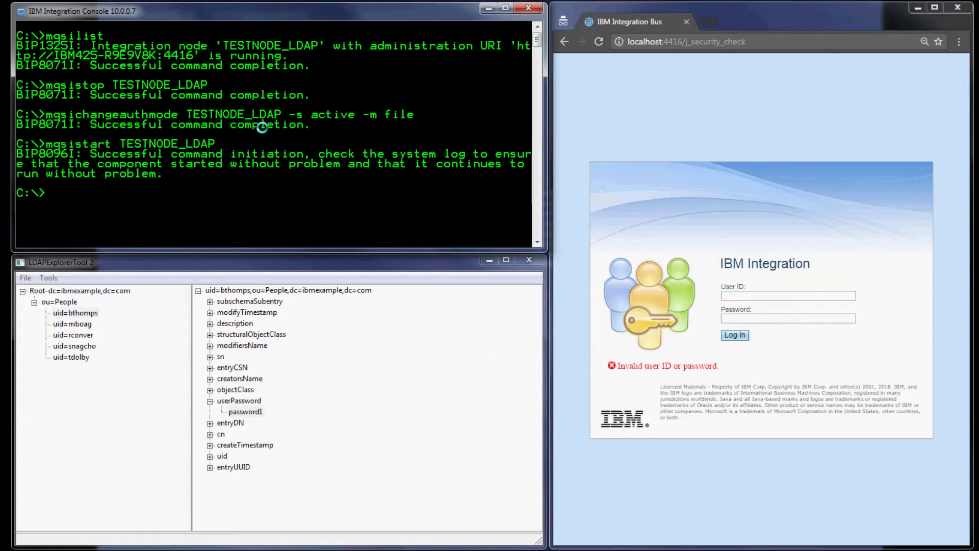
text(cls)
key(Return)
text(mqsi)
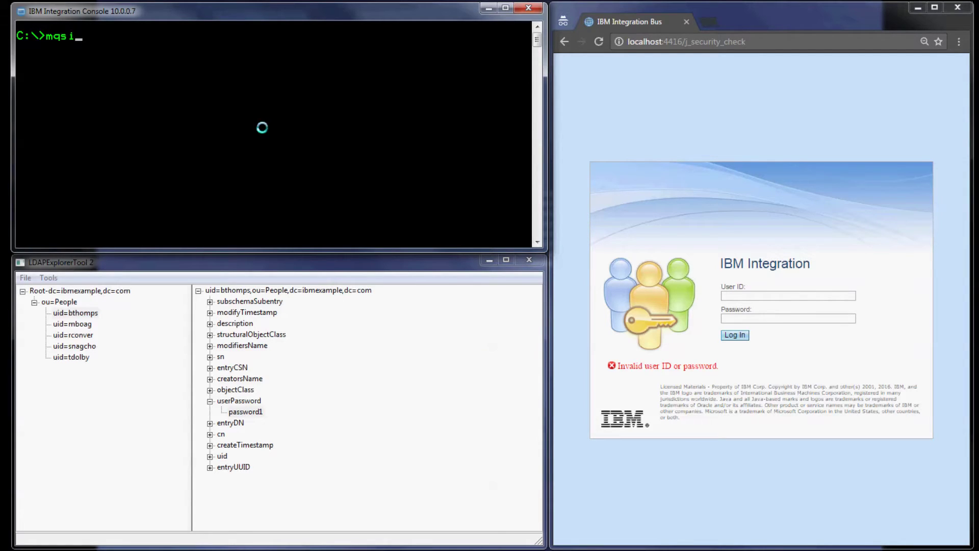
Create a TESTNODE_LDAP web user with a password and role iibuser via mqsiwebuseradmin
text(webuseradmin TESTNO)
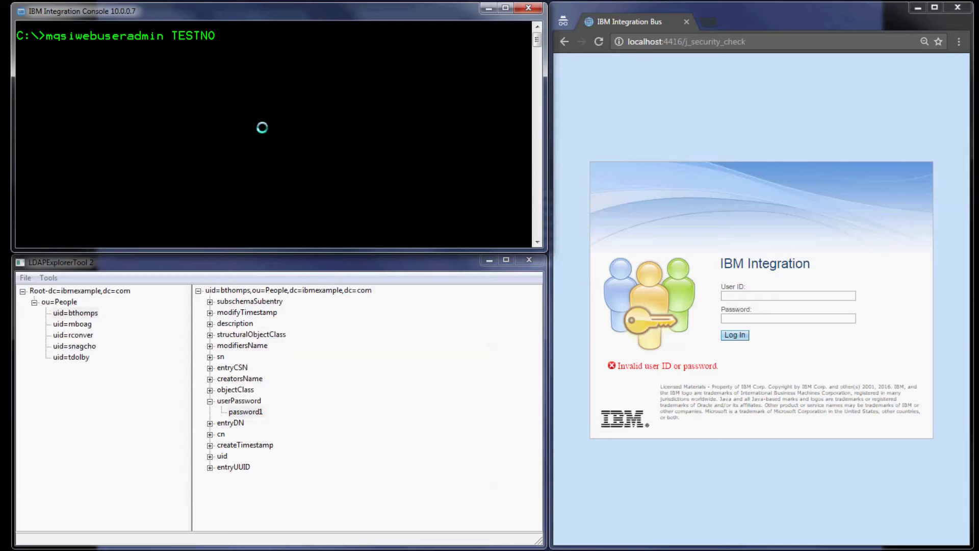
text(DE_LDAP -c -u iibwebus)
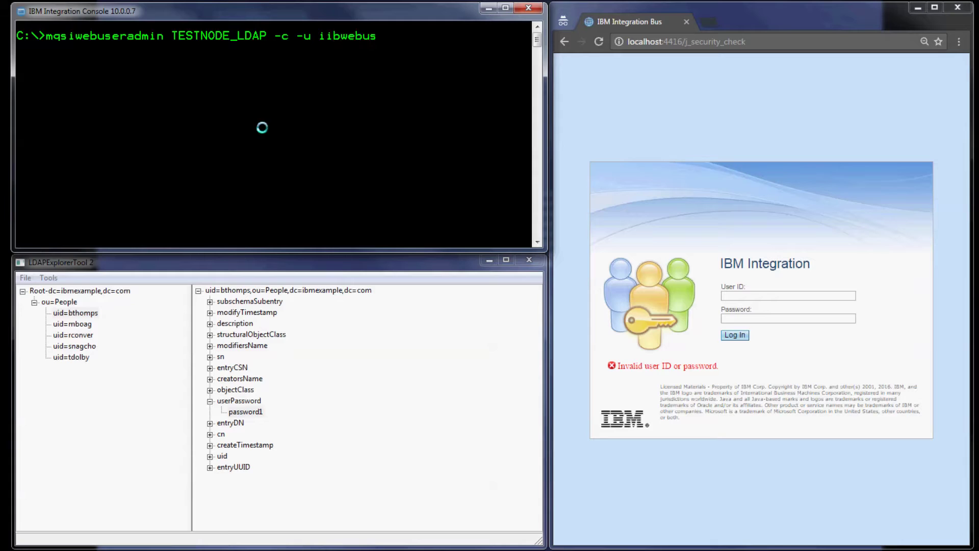
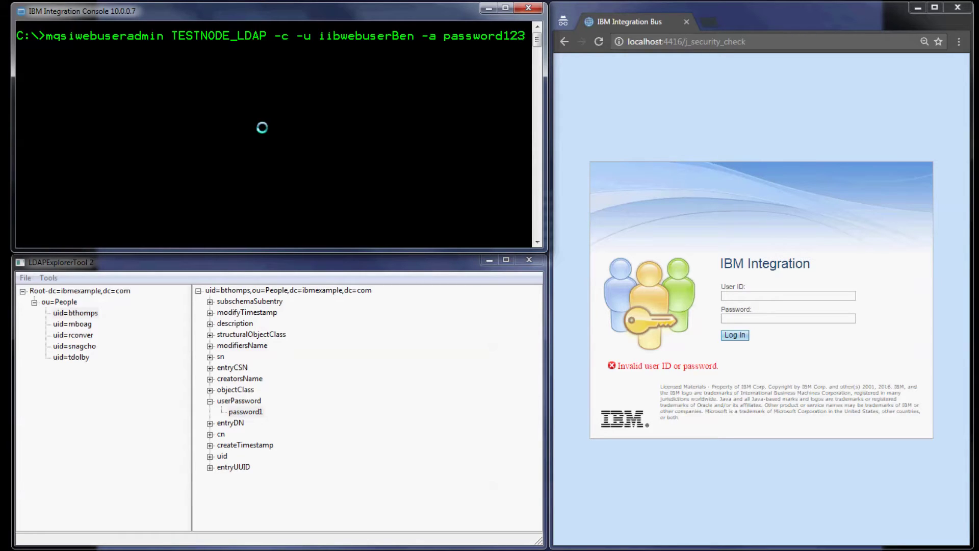
text( -r iibuser)
key(Return)
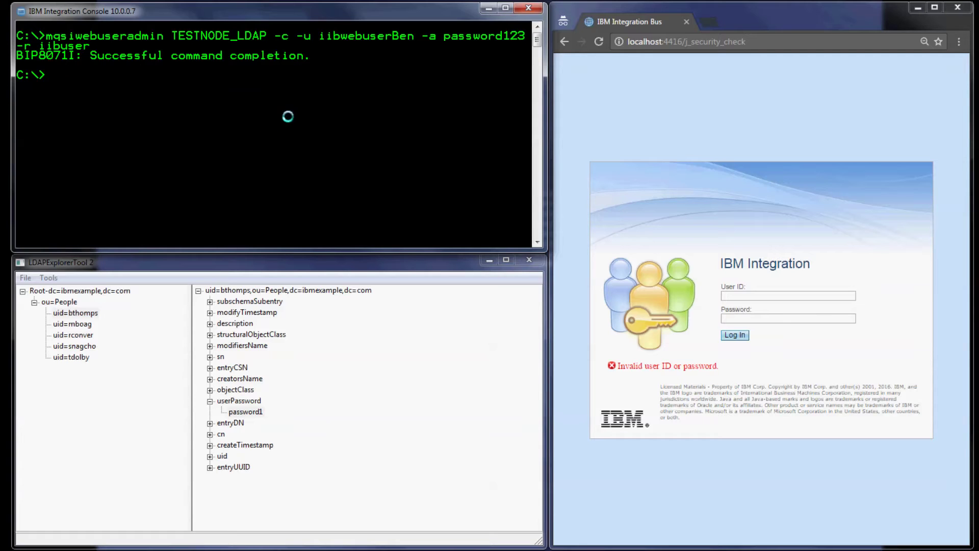
Attempt a web UI login as the new web user with a mistyped password
click(743, 297)
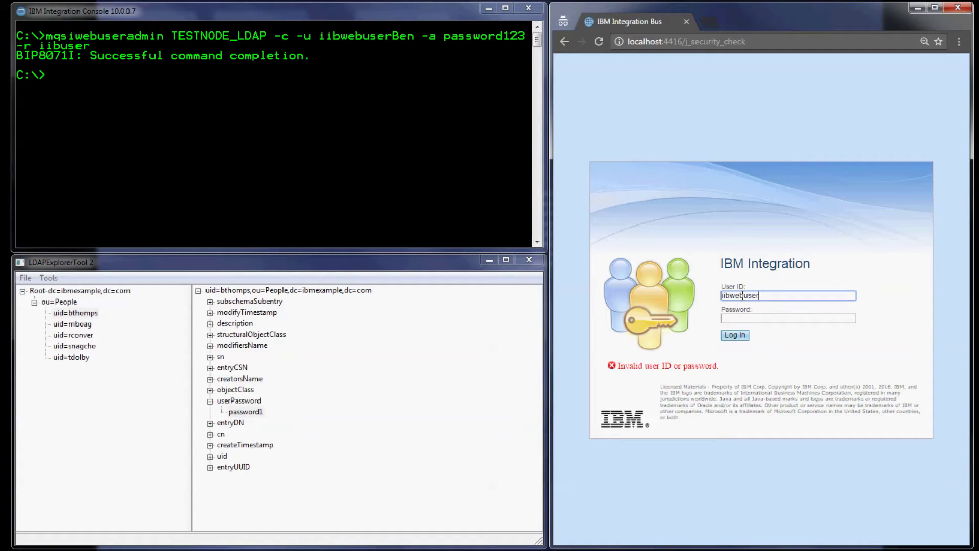
click(732, 319)
text(as)
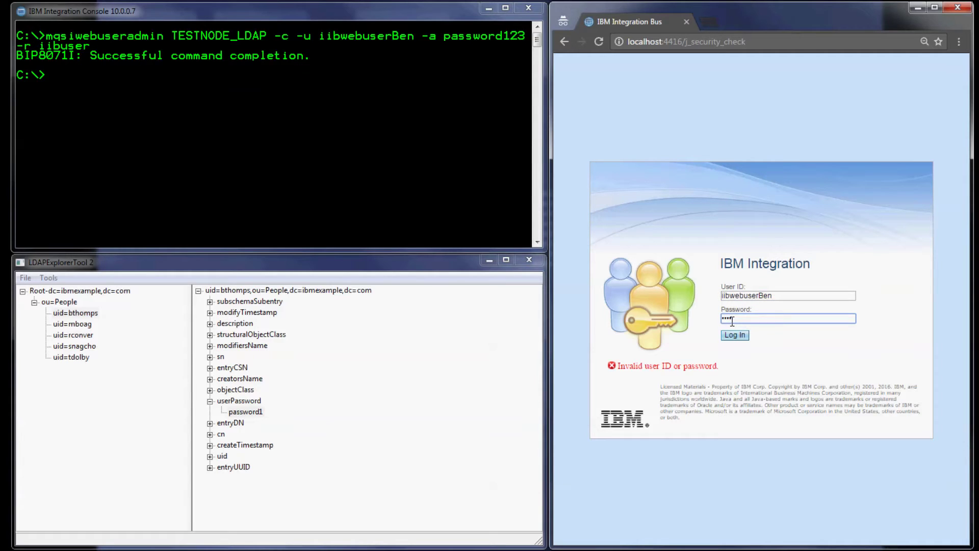
key(Return)
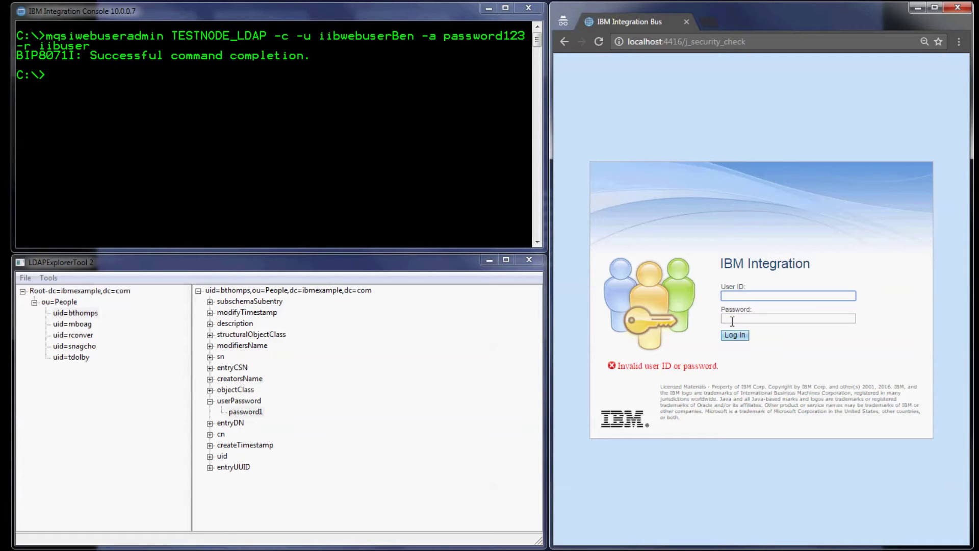
Sign in with the new web user's correct password, then clear the console
click(731, 320)
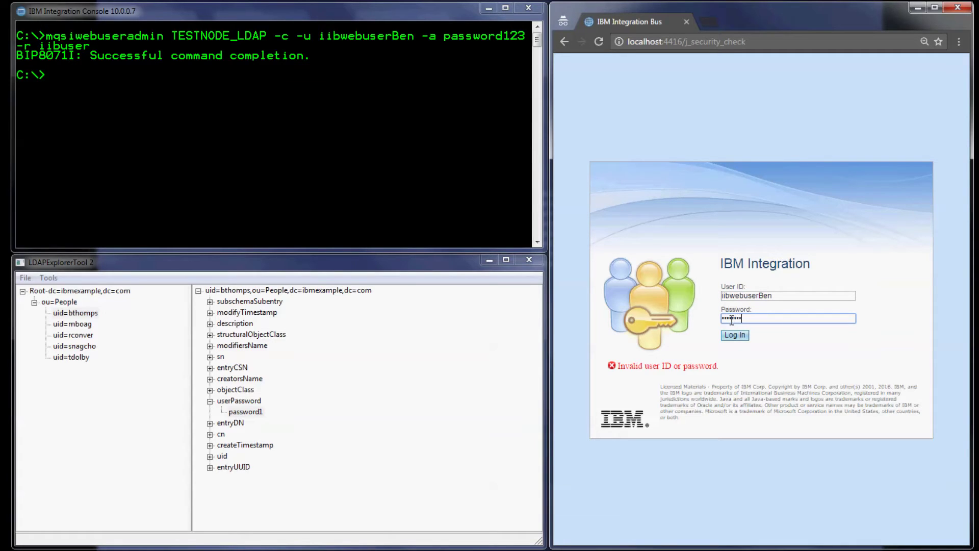
key(Return)
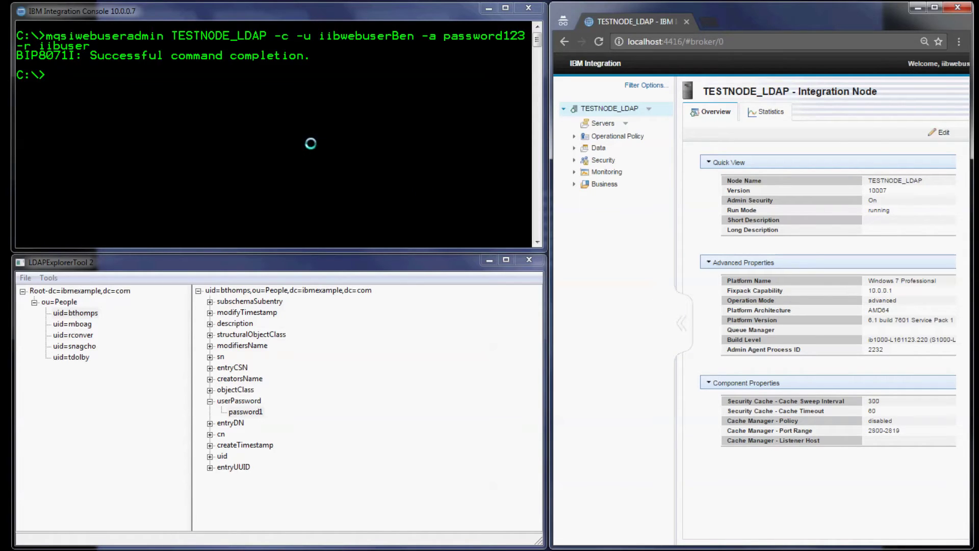
click(310, 143)
text(cl)
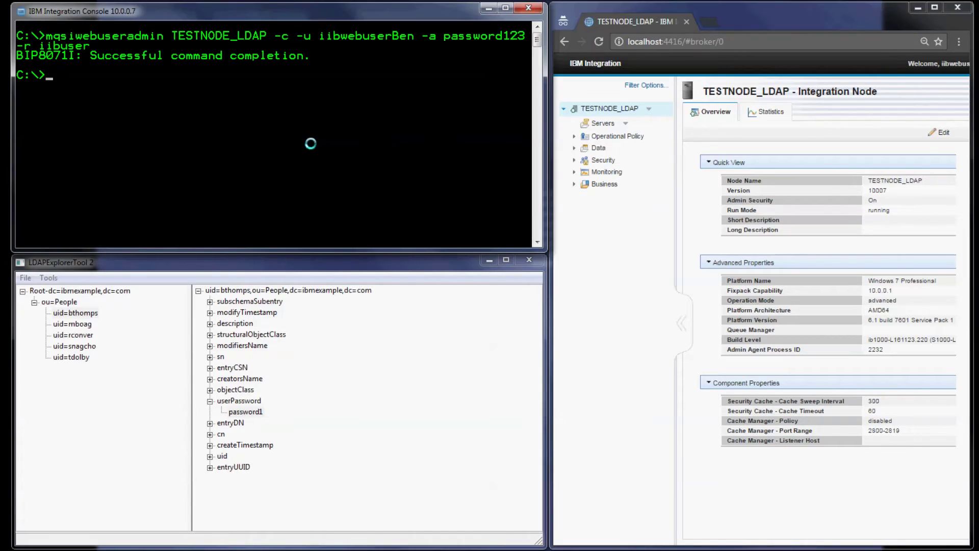
text(s)
Set TESTNODE_LDAP webadmin ldapAuthenticationUri to ldap://IBM425-R9E9V8K:389/dc=ibmexample,dc=com
key(Return)
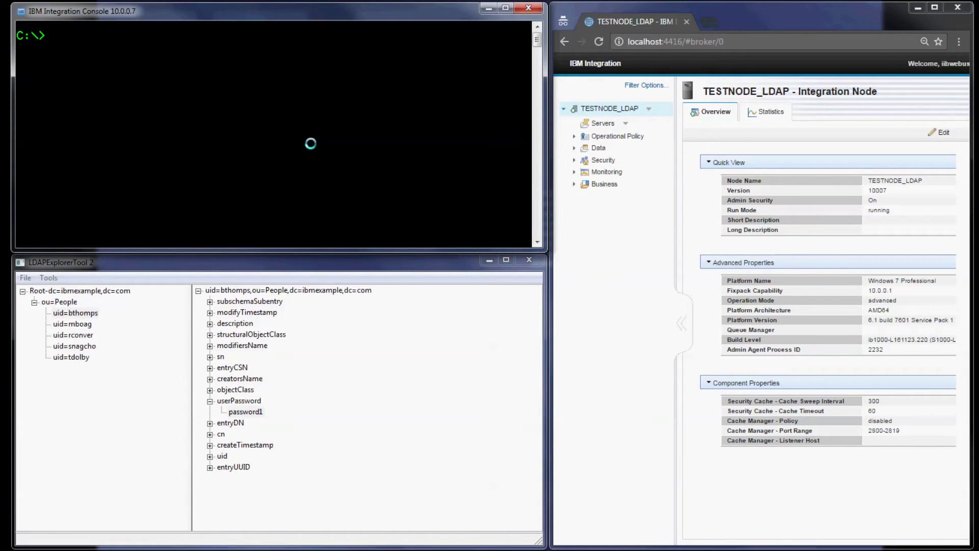
text(mqds)
key(BackSpace)
text(sichangeproperties)
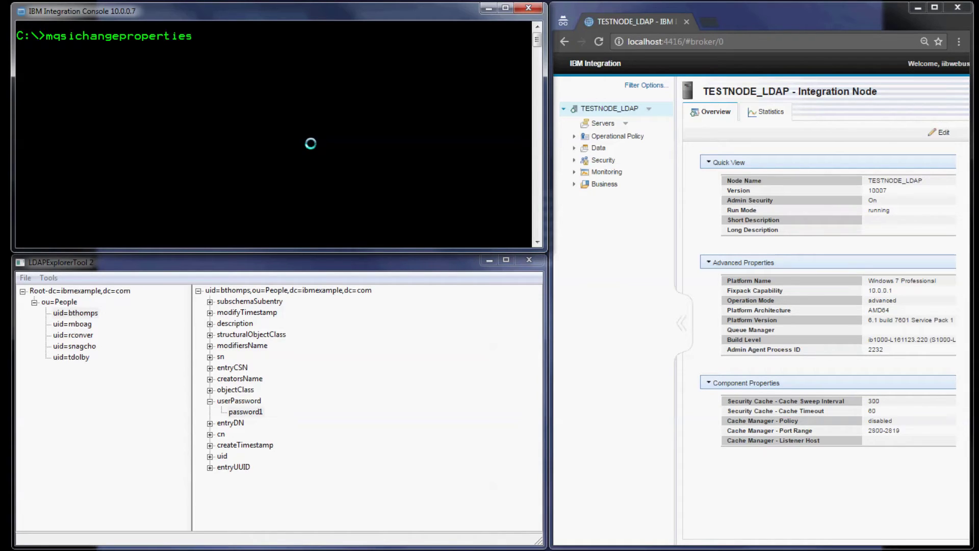
text( TESTNO)
key(BackSpace)
text(NODE_LDA)
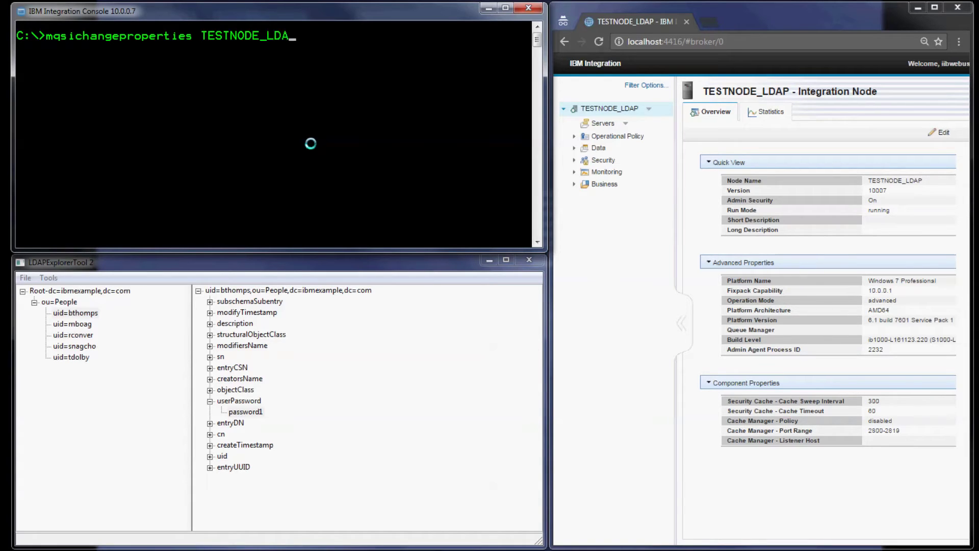
text(P -b webadmin -o se)
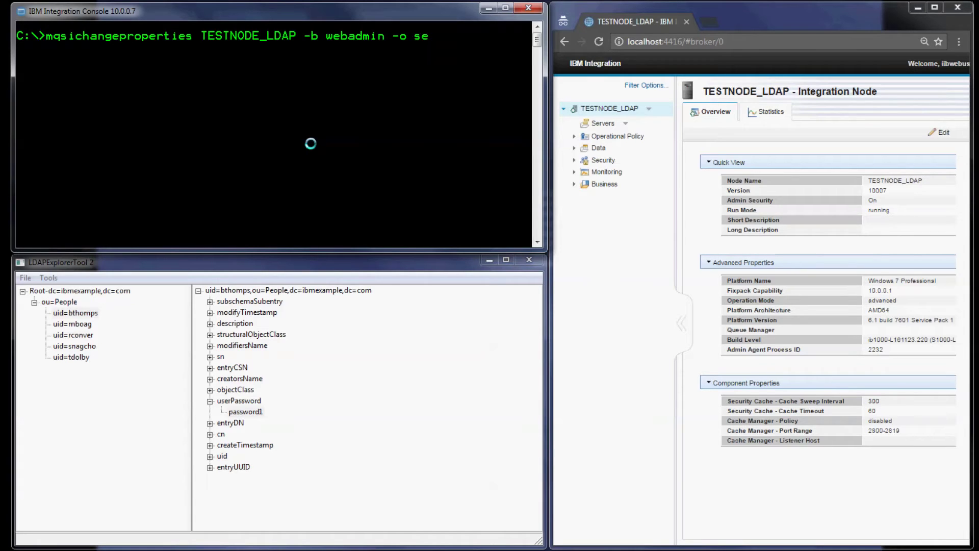
text(rver -n ldapAuthentica)
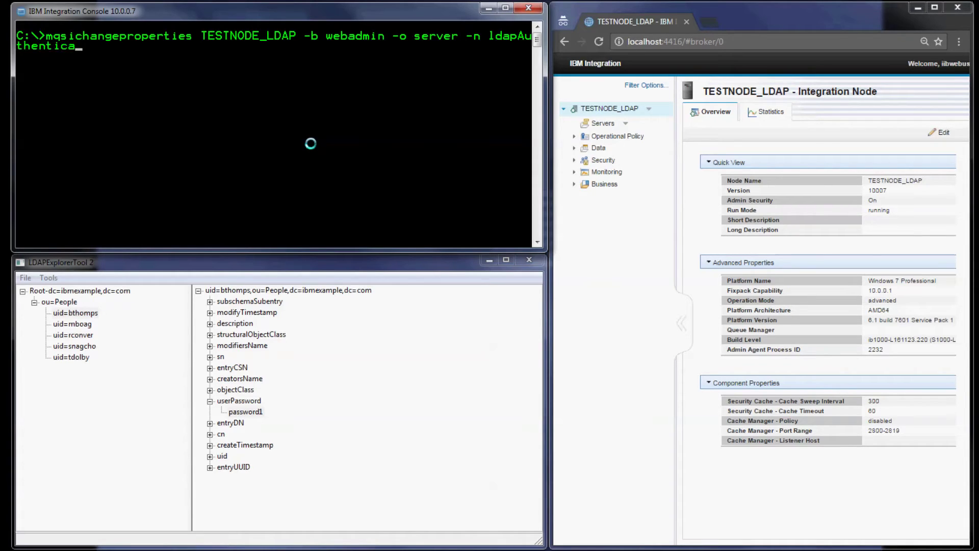
text(tionUri -v \"lda)
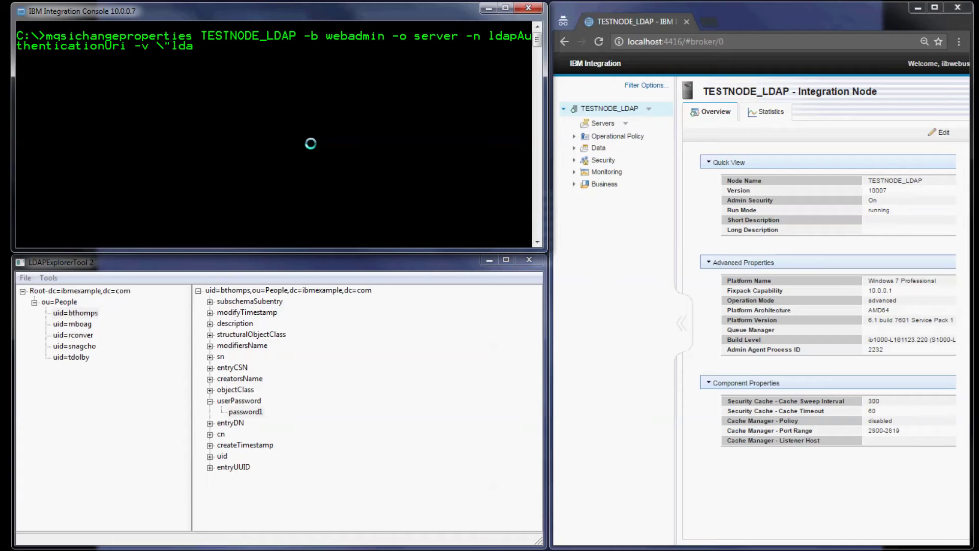
text(p://IBM425-R9E9)
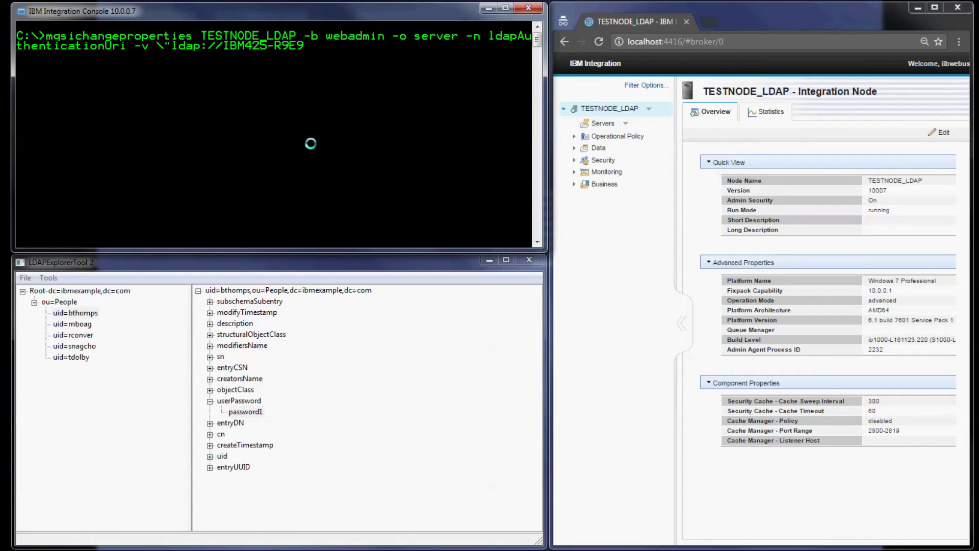
text(V8K:389/dc)
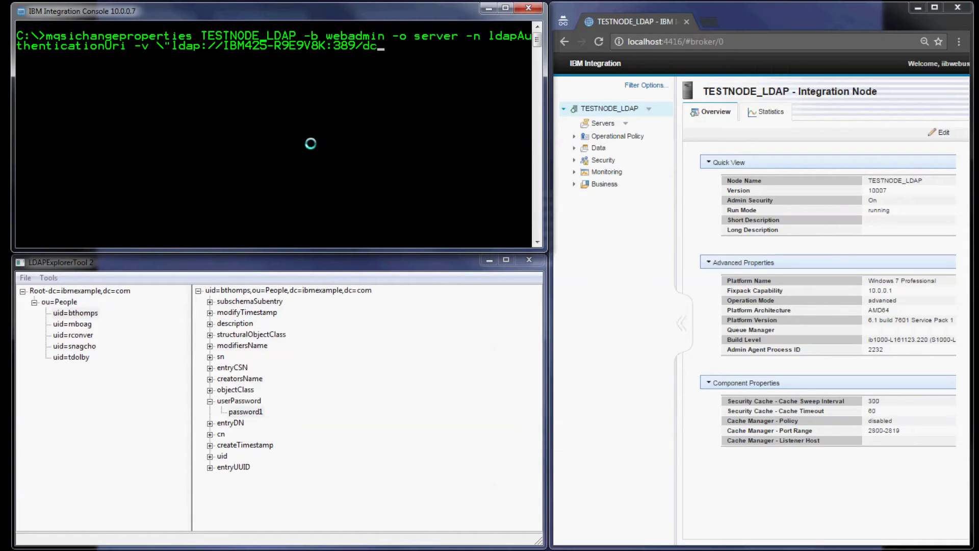
text(=ibmexample)
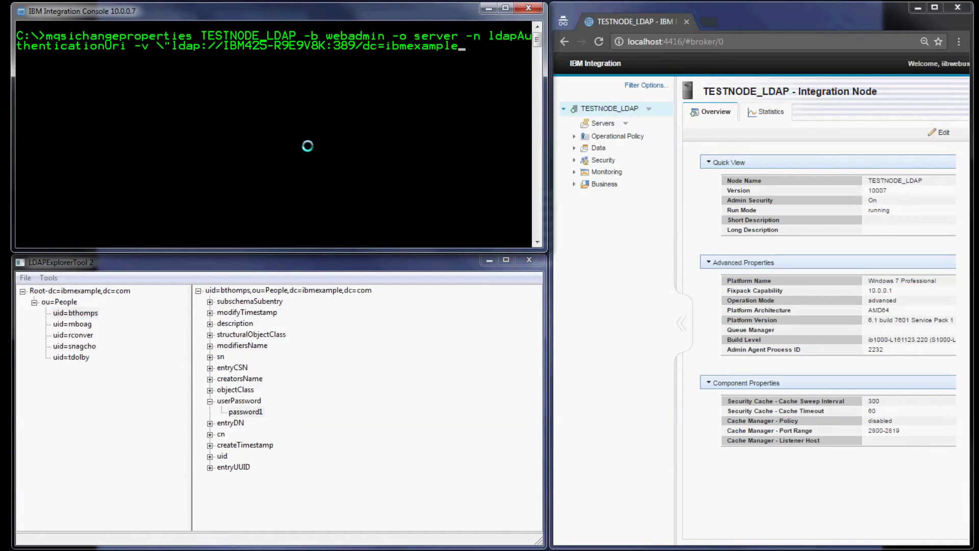
text(,dc=com\")
key(Return)
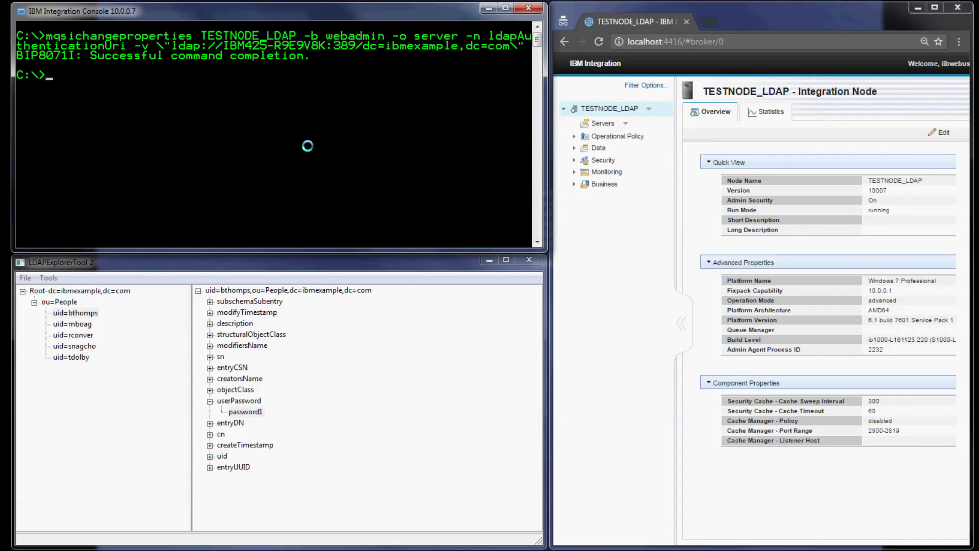
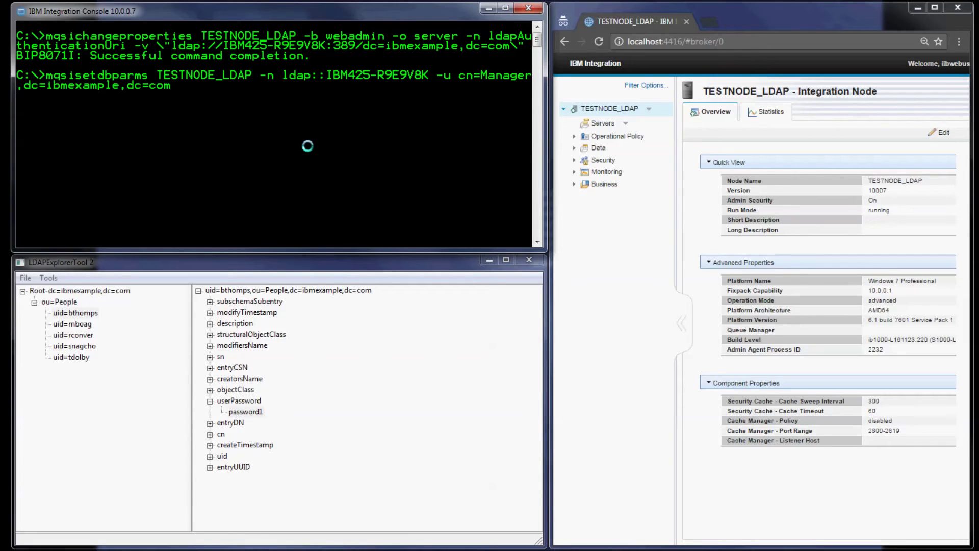
Store bind credentials cn=Manager,dc=ibmexample,dc=com for ldap::IBM425-R9E9V8K with mqsisetdbparms
key(Return)
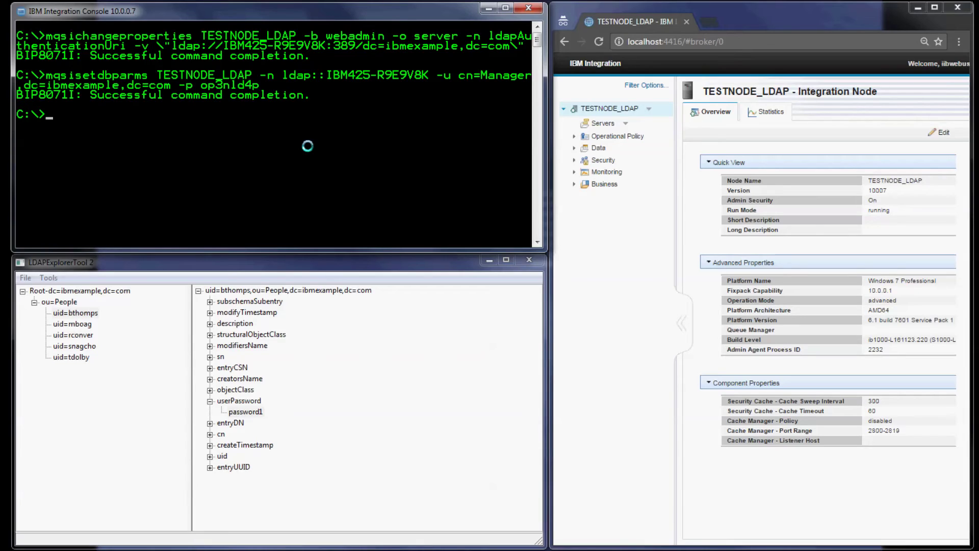
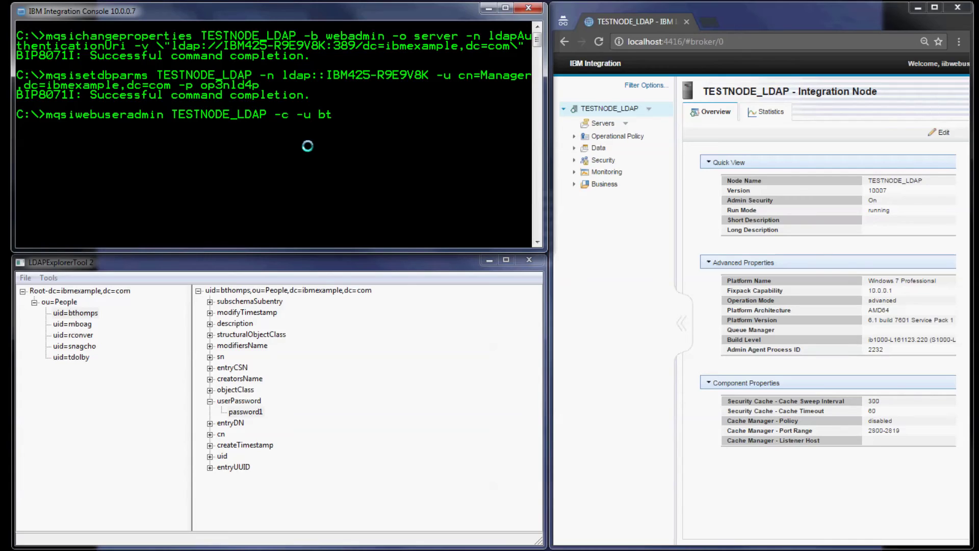
Register the LDAP user as an LDAP-authenticated (-x) web user with role iibuser
text(x -r iibu)
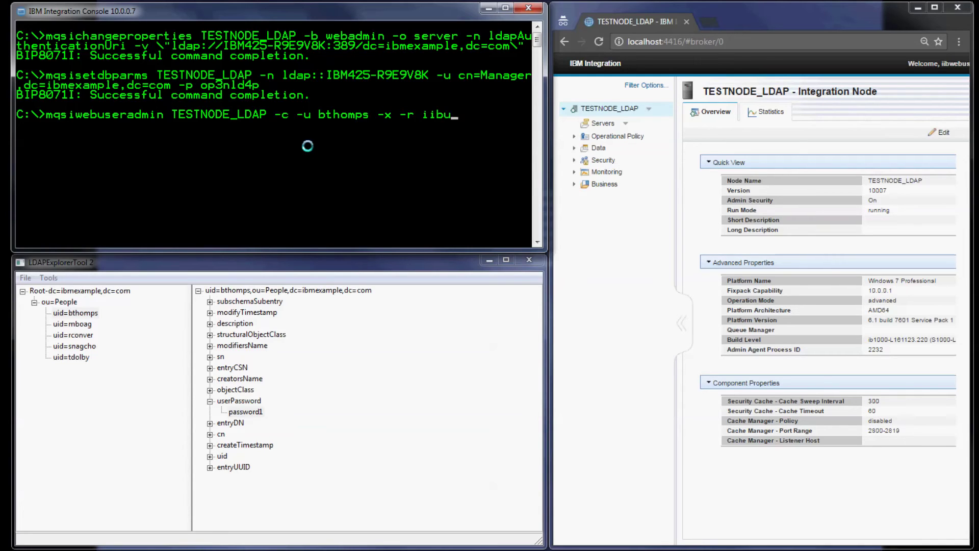
text(ser)
key(Return)
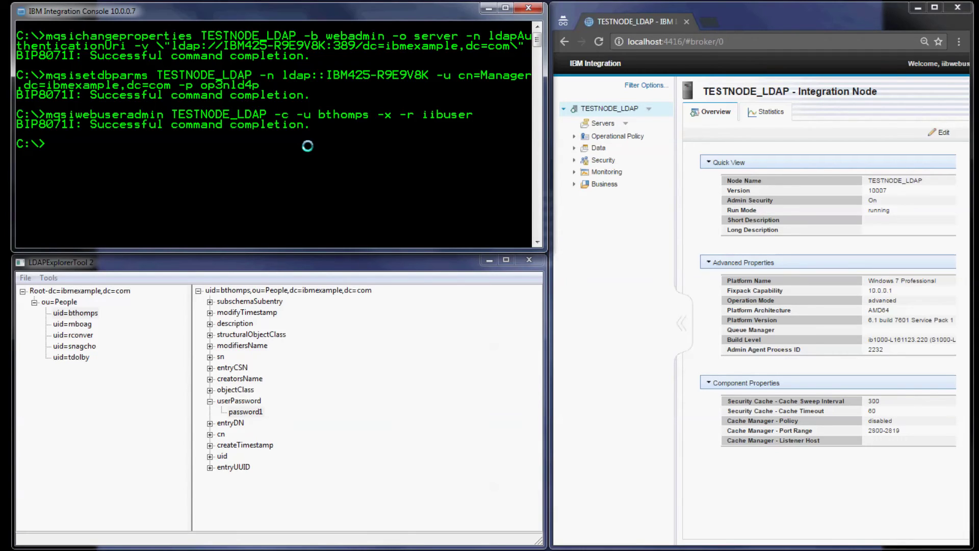
Restart TESTNODE_LDAP by running mqsistop then mqsistart
text(mqsistop TESTNODE_LDAP)
key(Return)
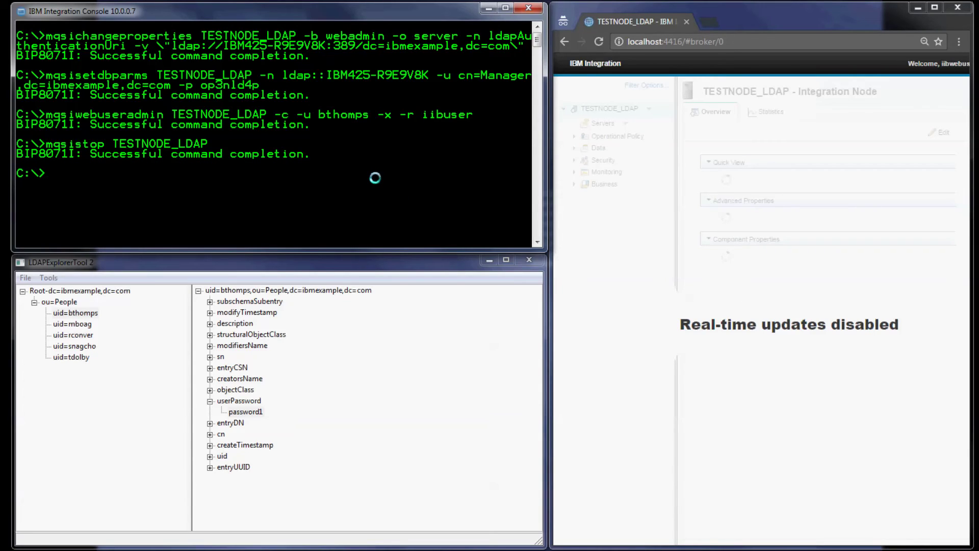
text(mqsistart TESTNODE_LDAP)
key(Return)
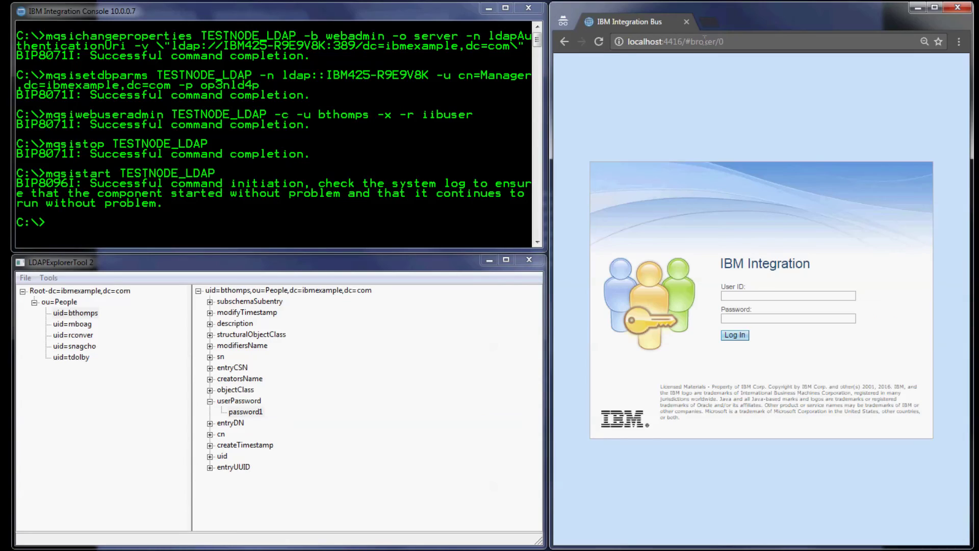
Sign in to the web UI with the LDAP user's ID and LDAP password, reaching the TESTNODE_LDAP overview
click(798, 318)
key(Return)
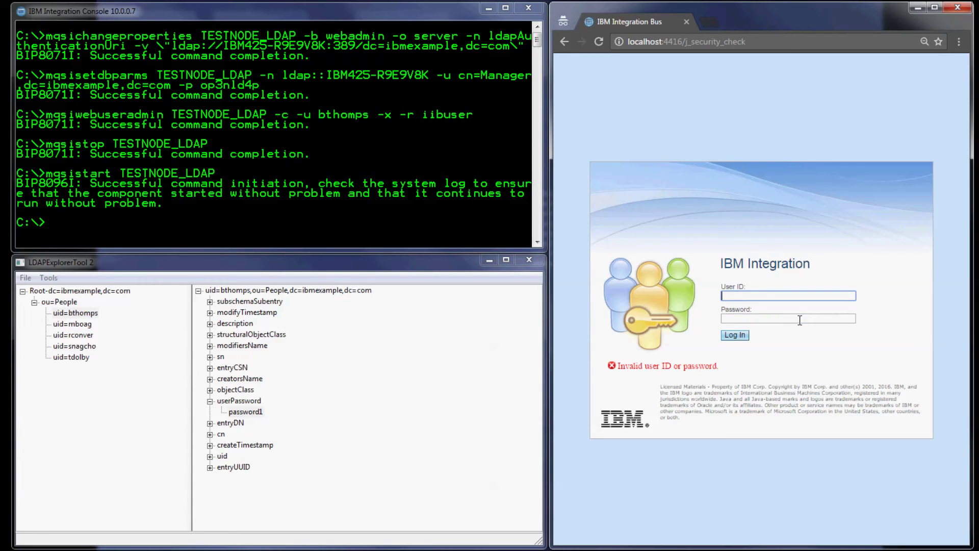
key(Tab)
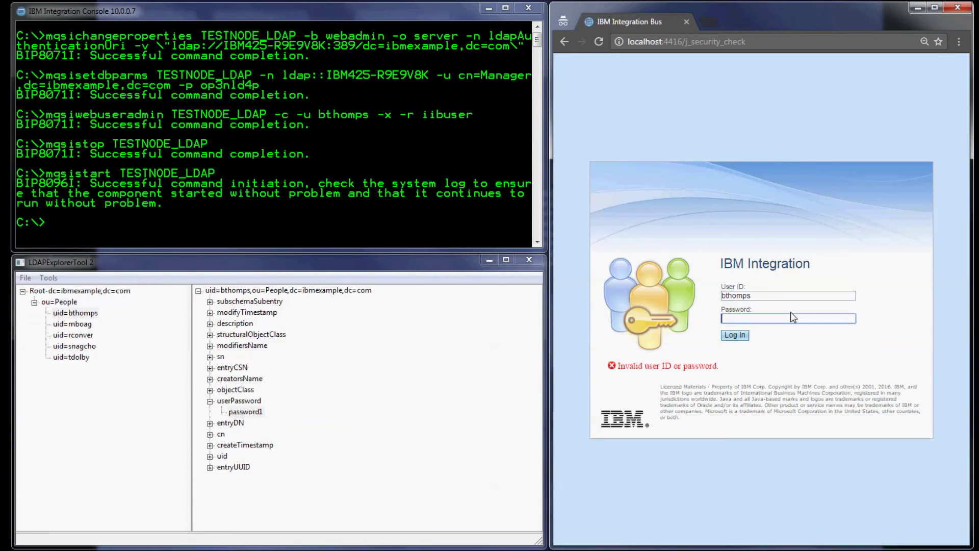
key(Return)
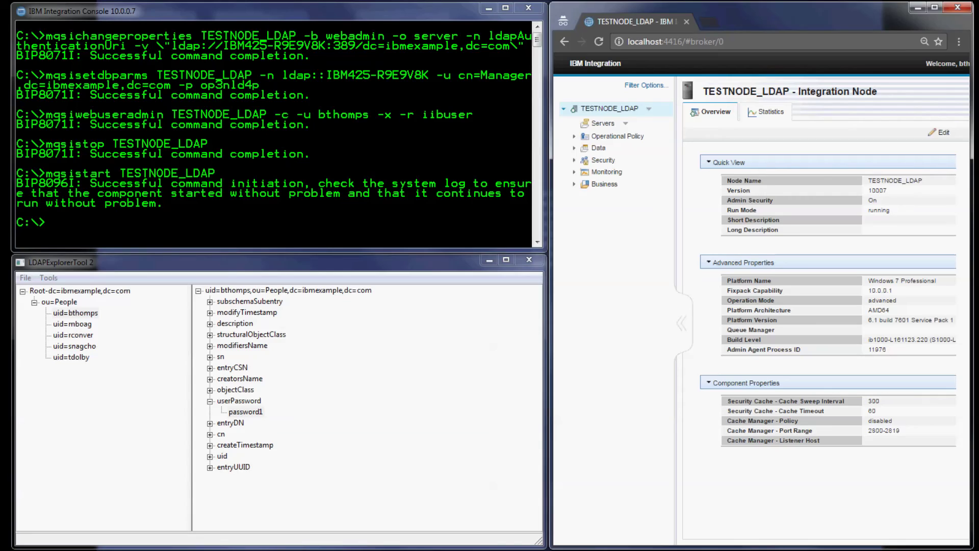
click(237, 135)
Clear the console and run mqsiwebuseradmin TESTNODE_LDAP -c -u "*" -x -r iibuser
text(c)
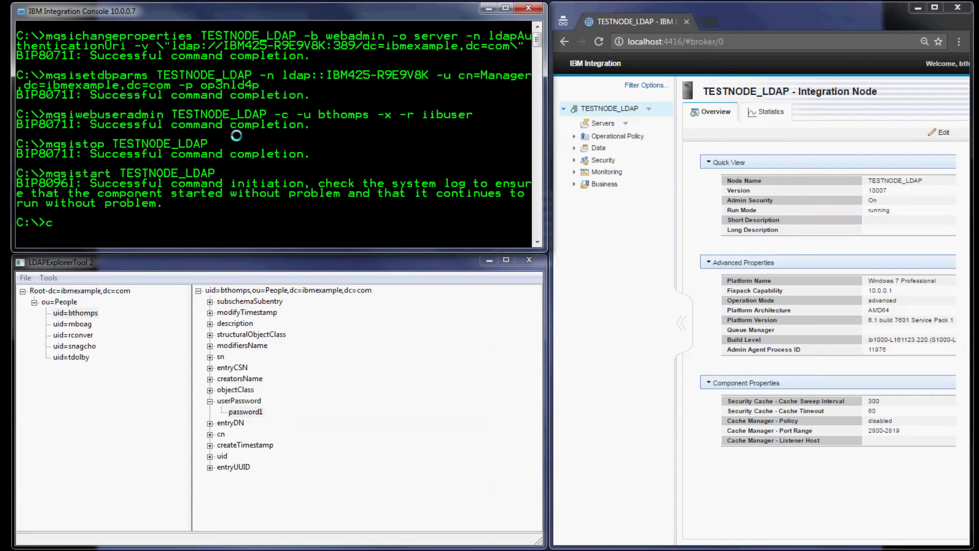
text(ls)
key(Return)
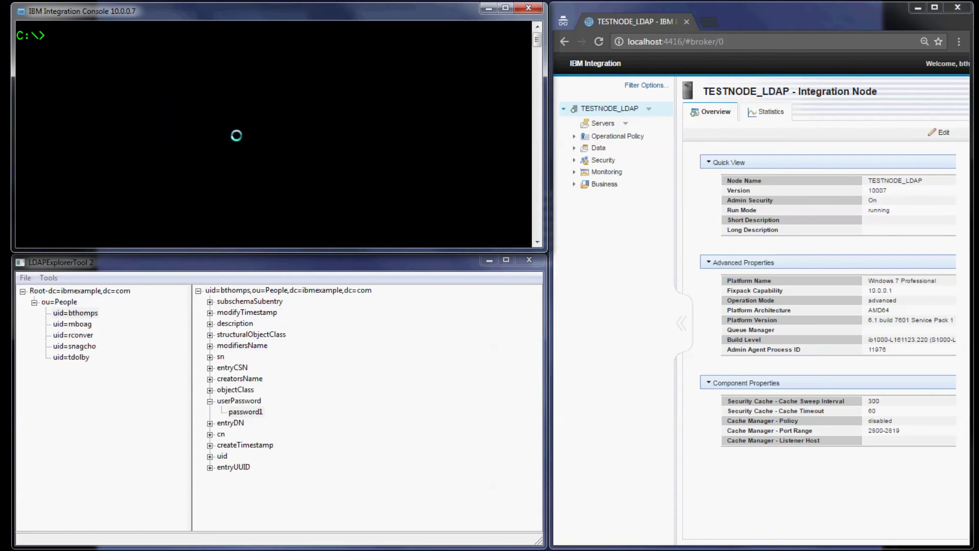
text(mqsiwebuseradmin TESTNODE_LDAP)
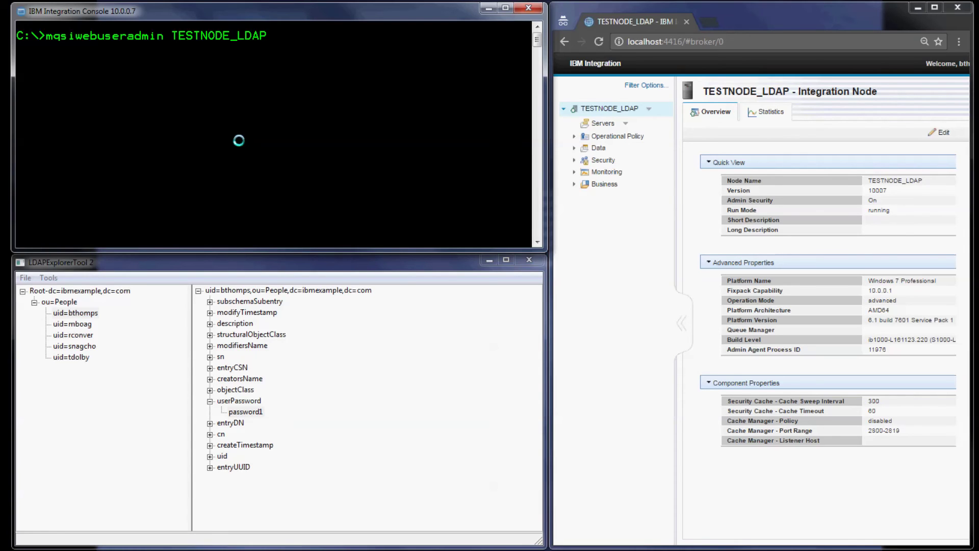
text( -c -u "*" -x -r iibuser)
key(Return)
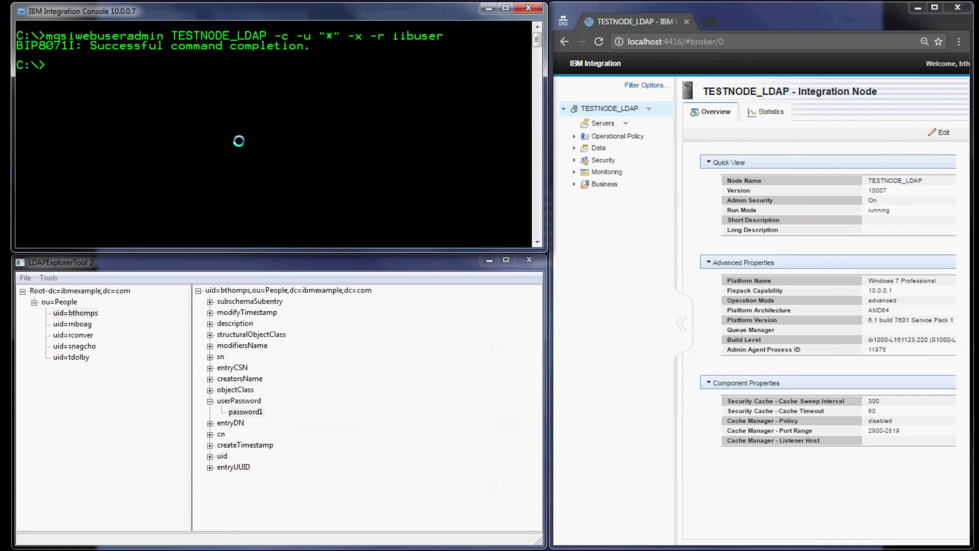
click(742, 43)
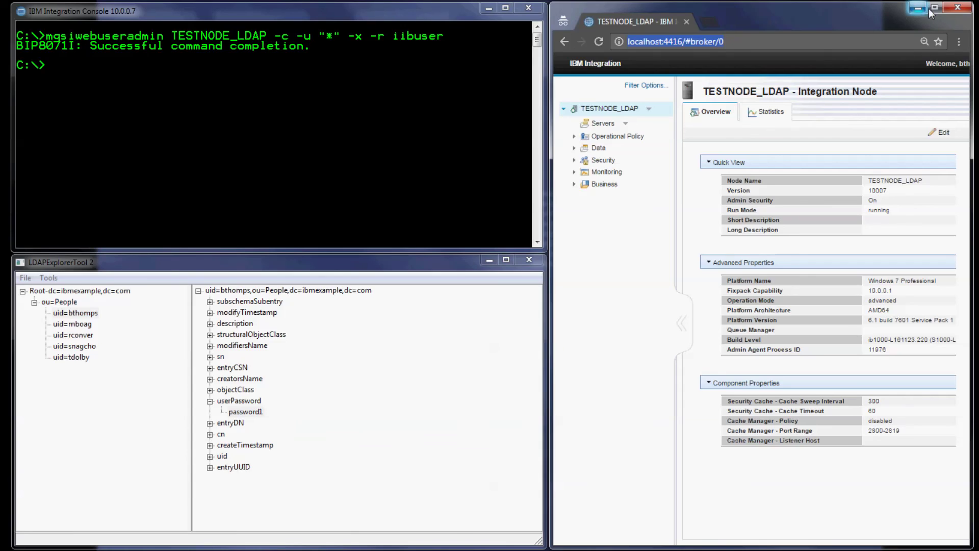
Log out of the web UI via the Welcome menu and restore the browser window size
click(933, 8)
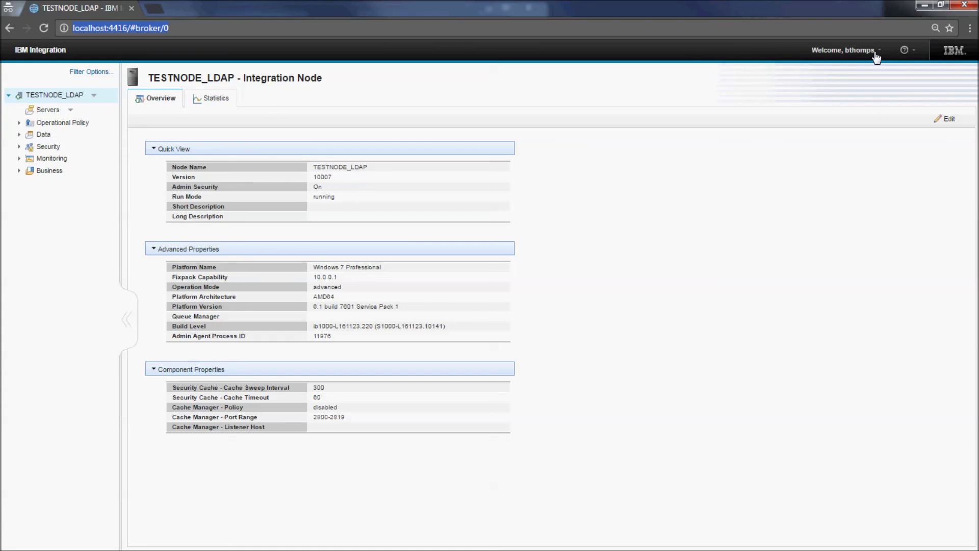
click(875, 51)
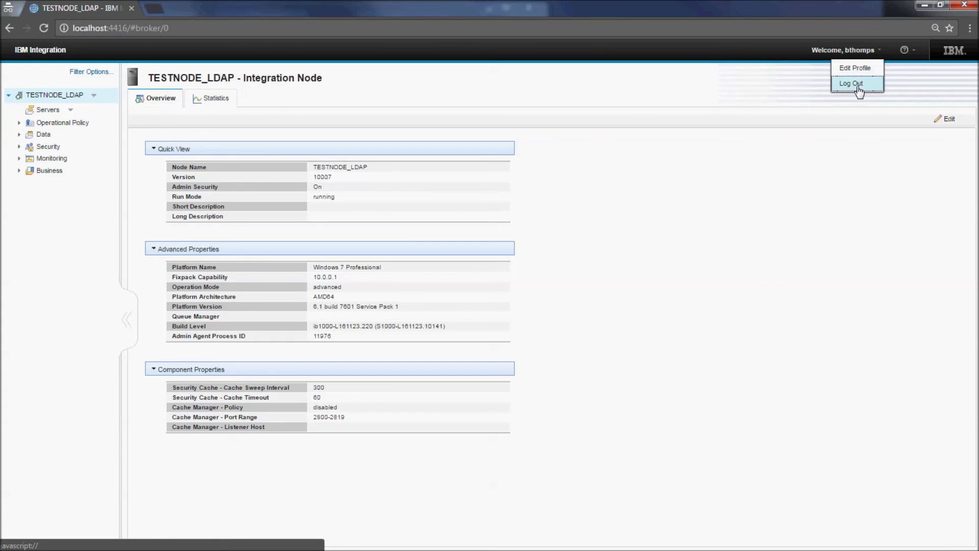
click(859, 90)
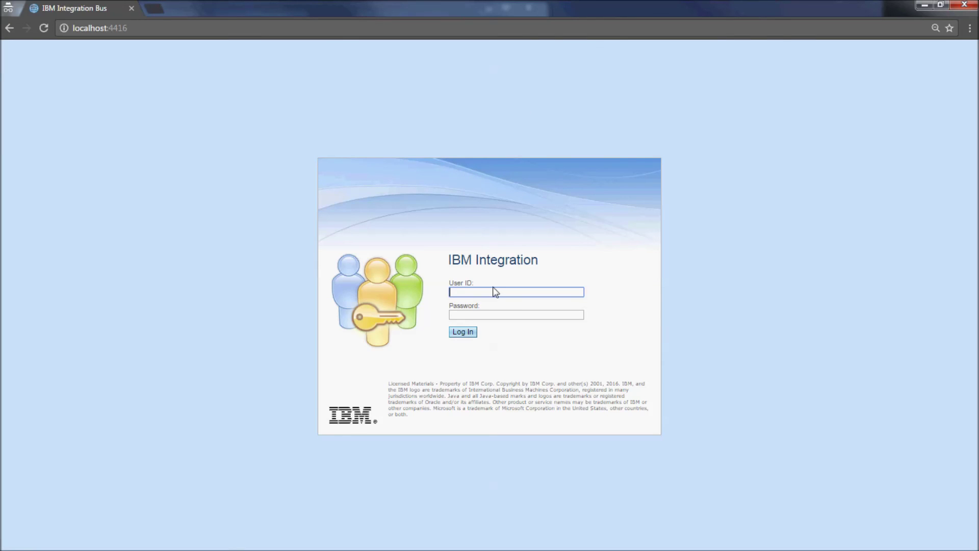
double_click(470, 5)
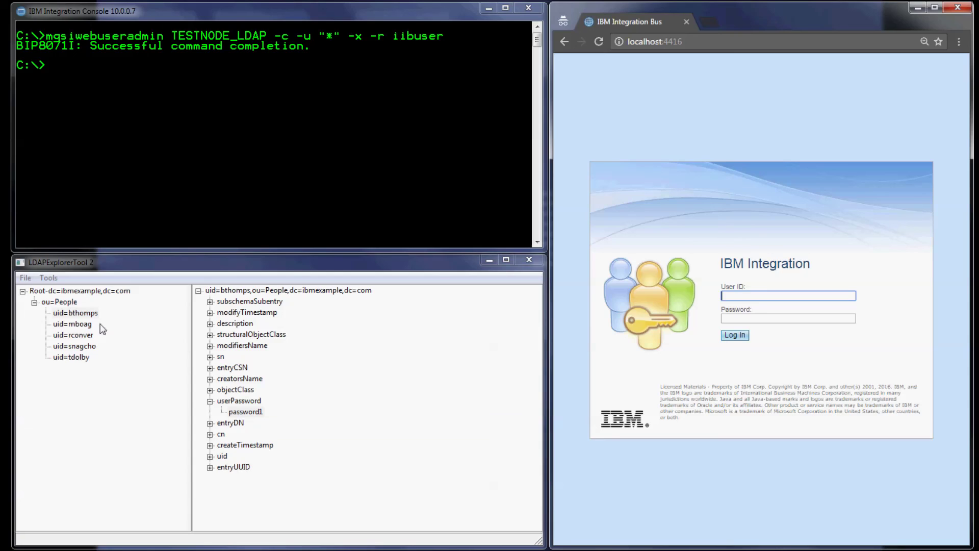
Look up the second LDAP user's stored password in LDAPExplorer
click(76, 357)
click(198, 291)
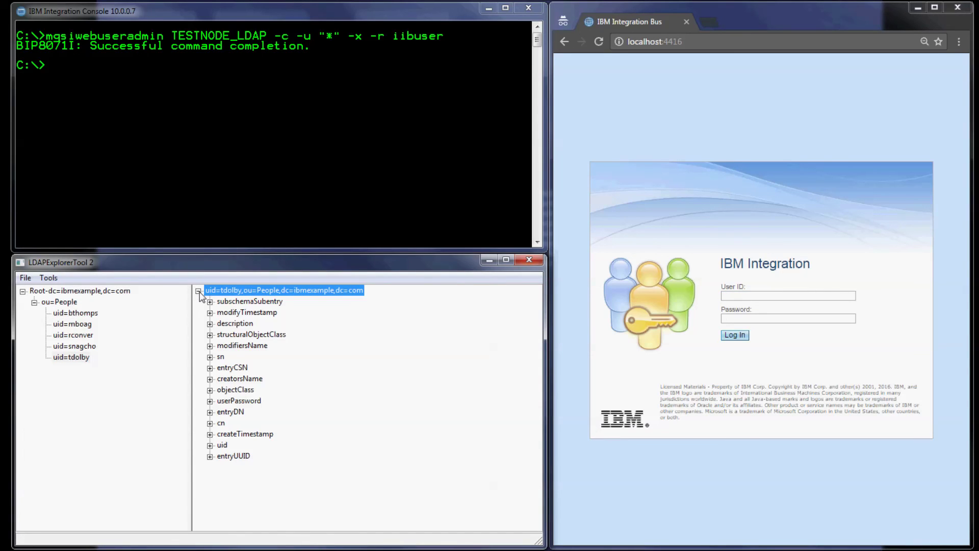
click(209, 401)
click(242, 412)
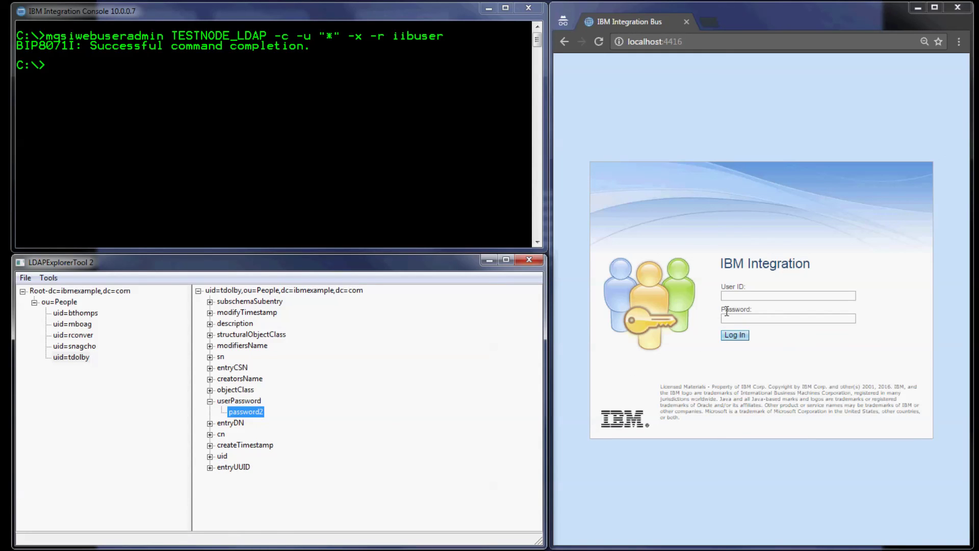
Sign in to the web UI as the second LDAP user with that user's LDAP password
click(736, 294)
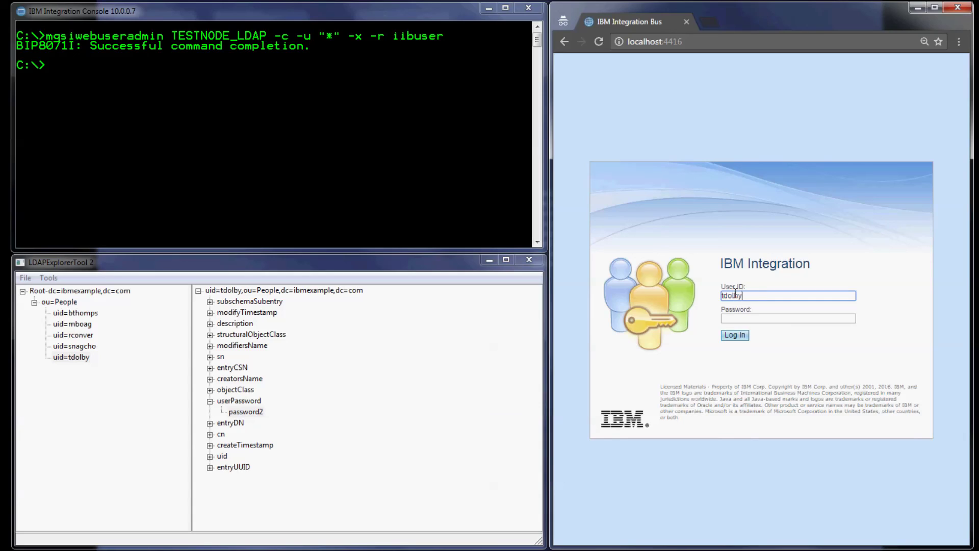
click(746, 319)
key(Return)
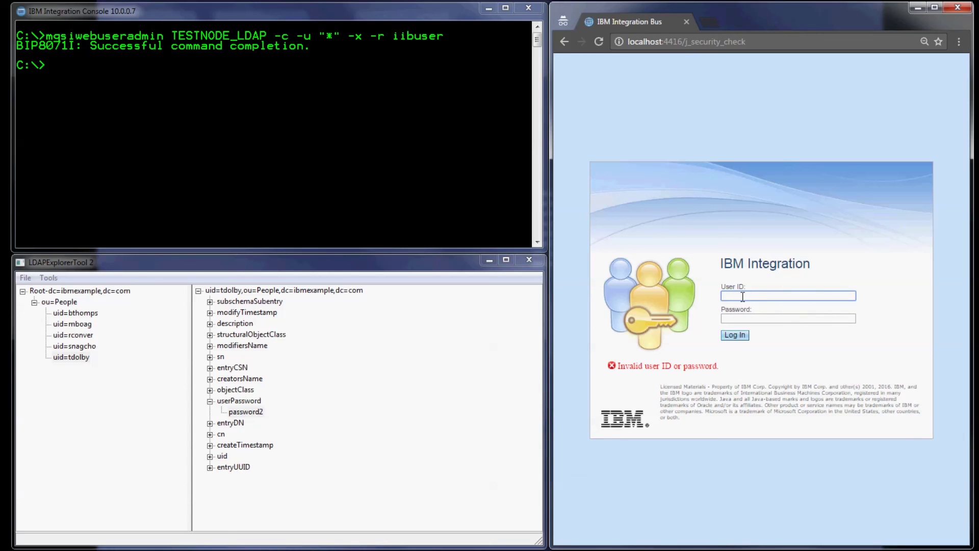
key(Tab)
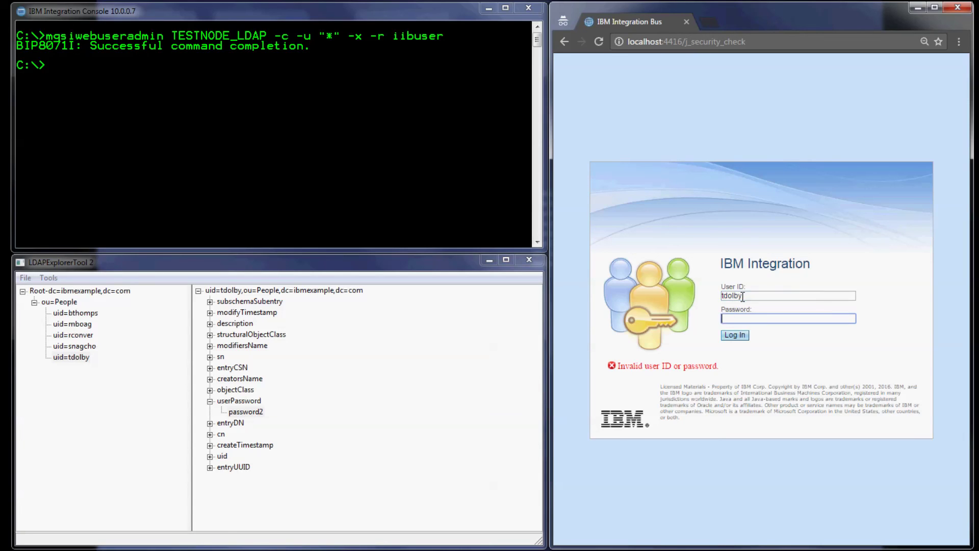
key(Return)
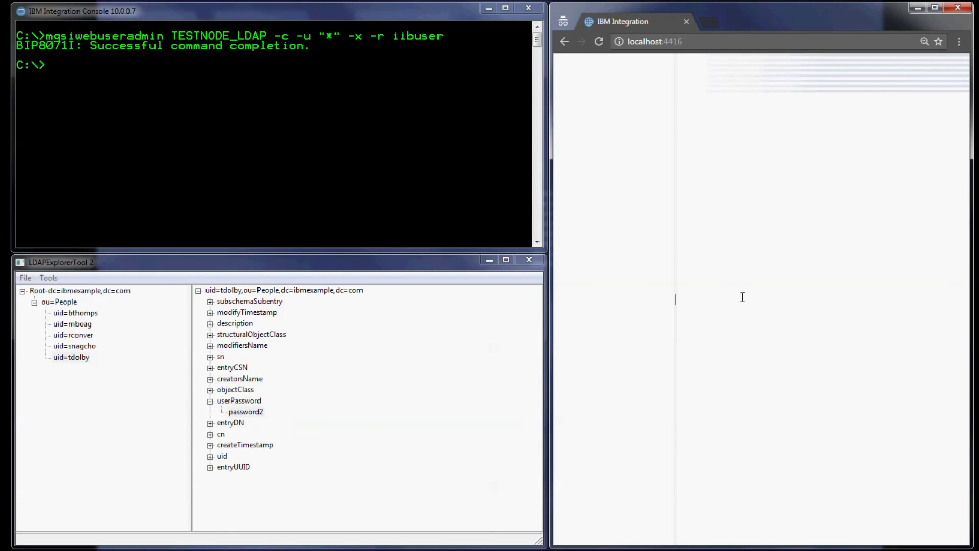